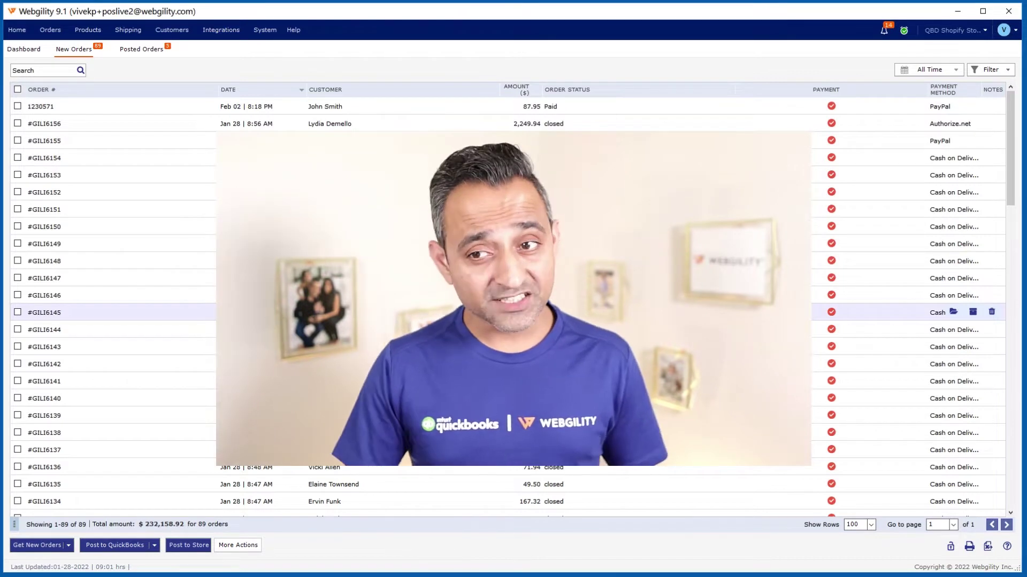
Show the store list with My Magento Store1, My Shopify Store1, QBD Shopify Store and All.
left_click(952, 32)
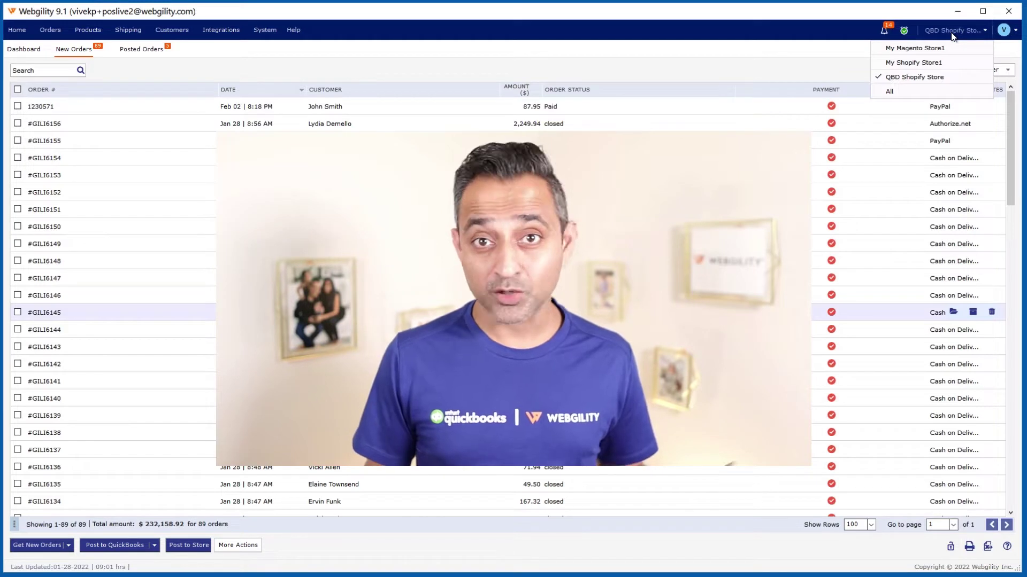
Dismiss the store list to show QBD Shopify Store's 89 new orders.
left_click(639, 61)
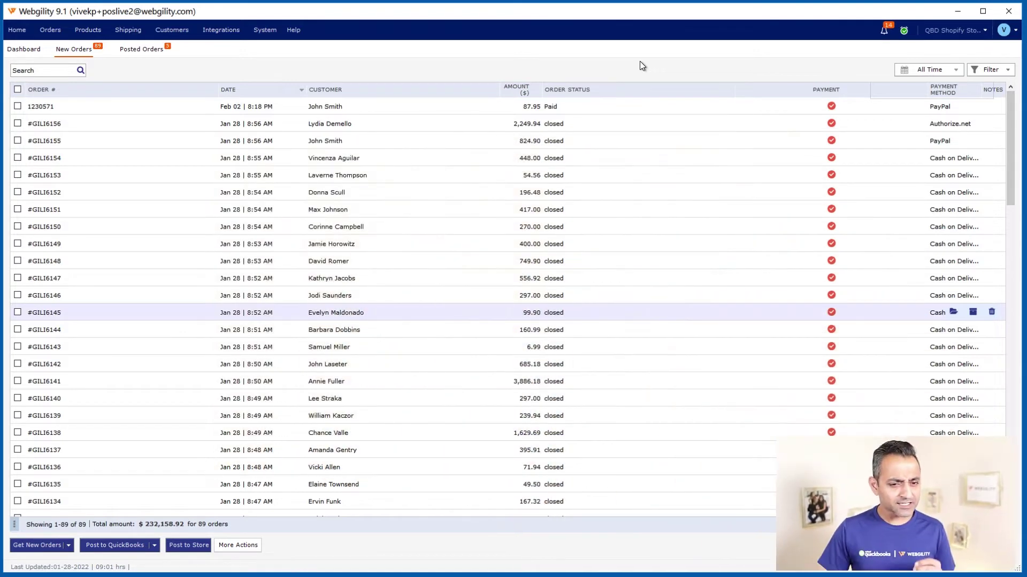
Post John Smith's order #GILI6155 to QuickBooks as Sales Receipt #GILI6155.
double_click(386, 142)
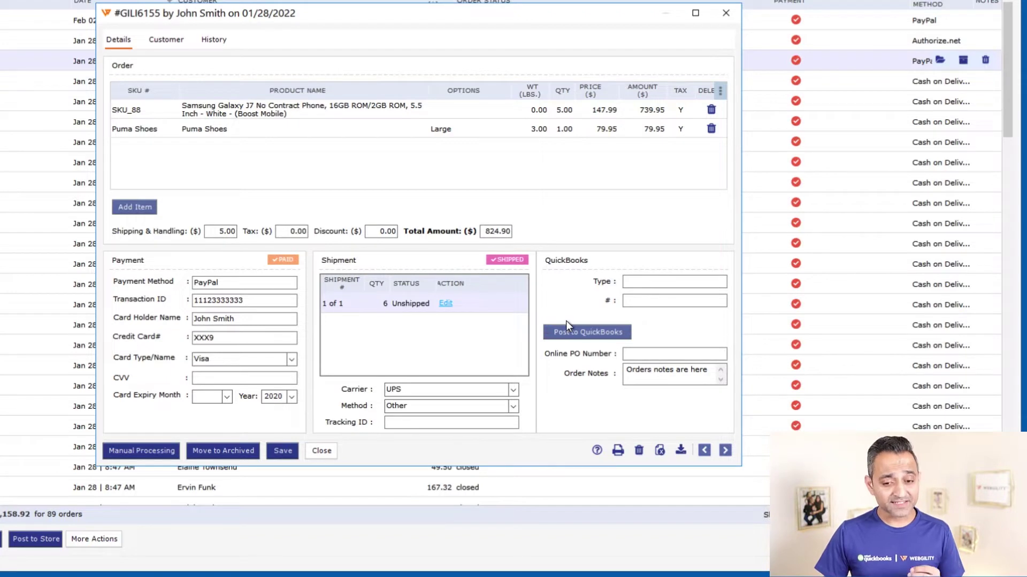
left_click(590, 337)
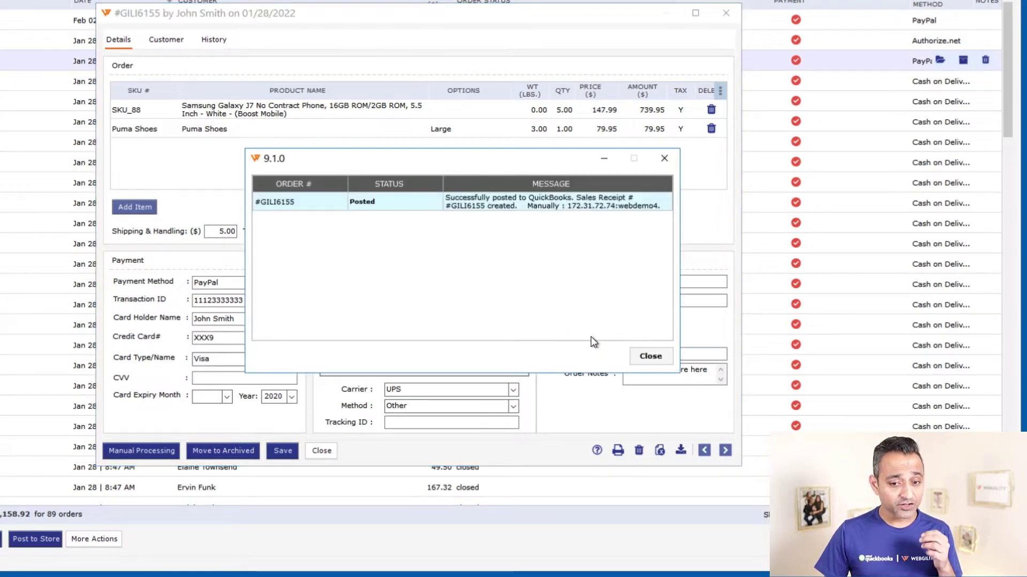
left_click(650, 356)
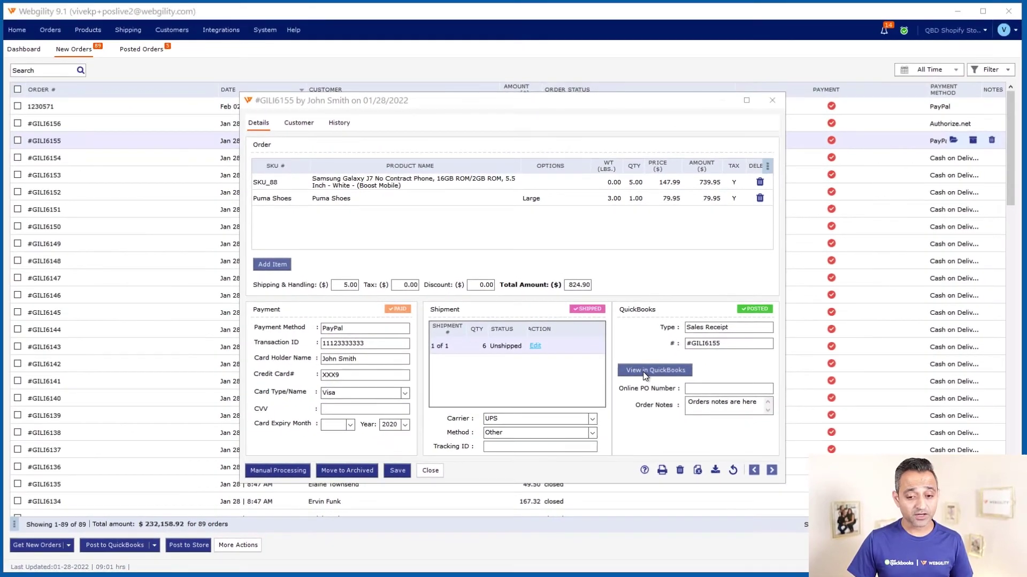
View Sales Receipt #GILI6155 in QuickBooks, then undo order #GILI6155's sync.
left_click(643, 372)
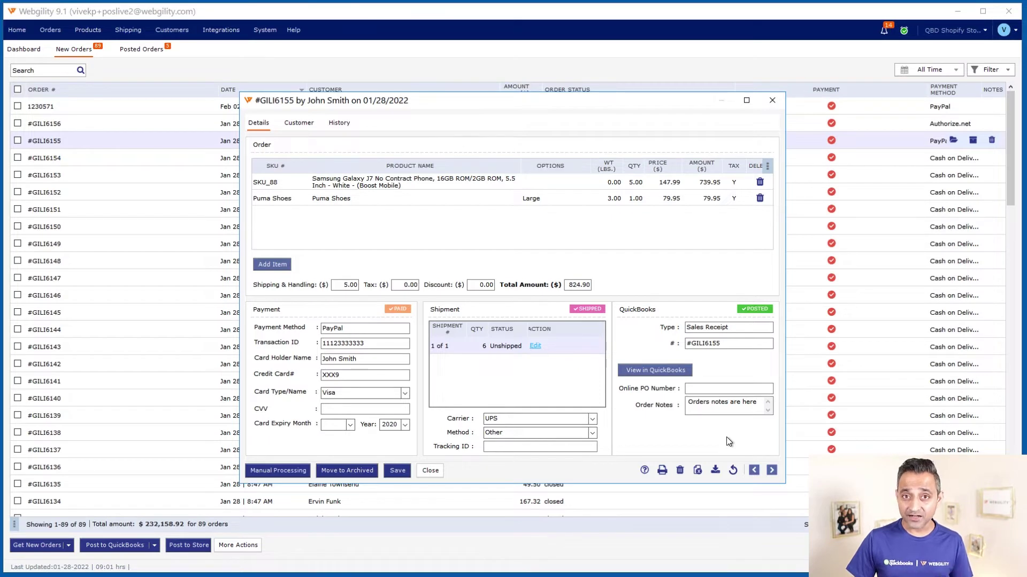
left_click(732, 471)
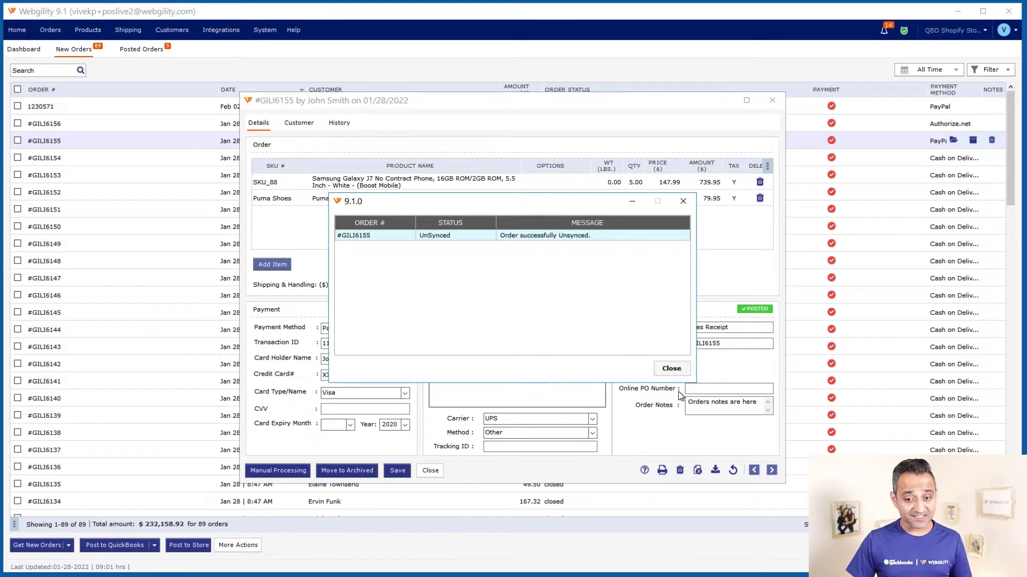
left_click(671, 368)
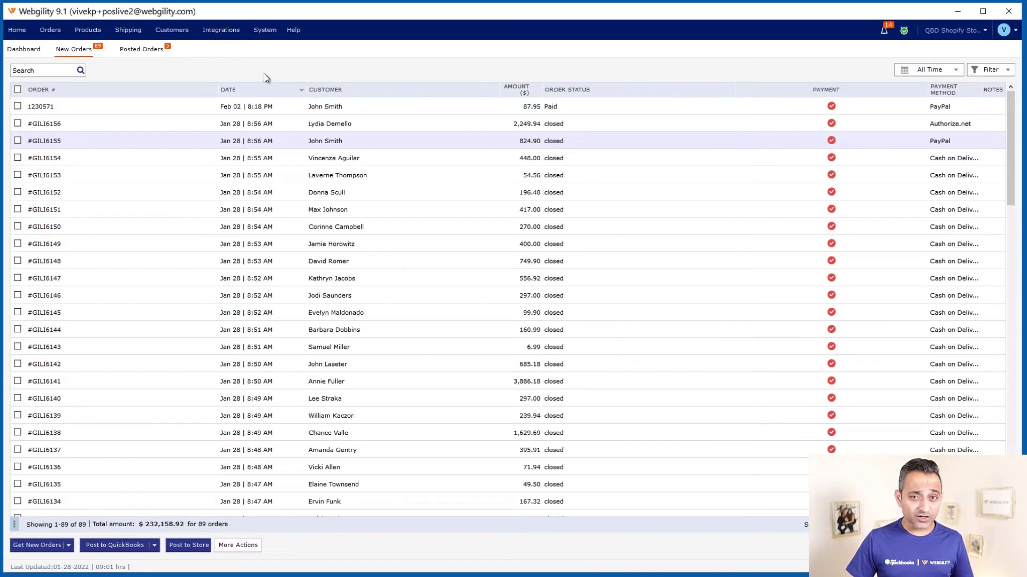
Search the Transfer Products list for Puma products.
left_click(91, 32)
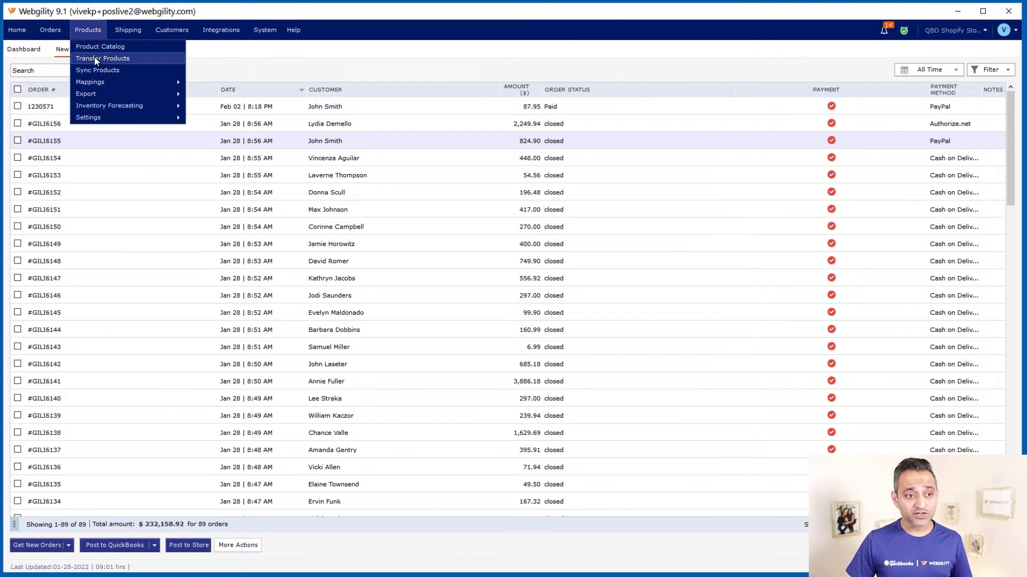
left_click(95, 58)
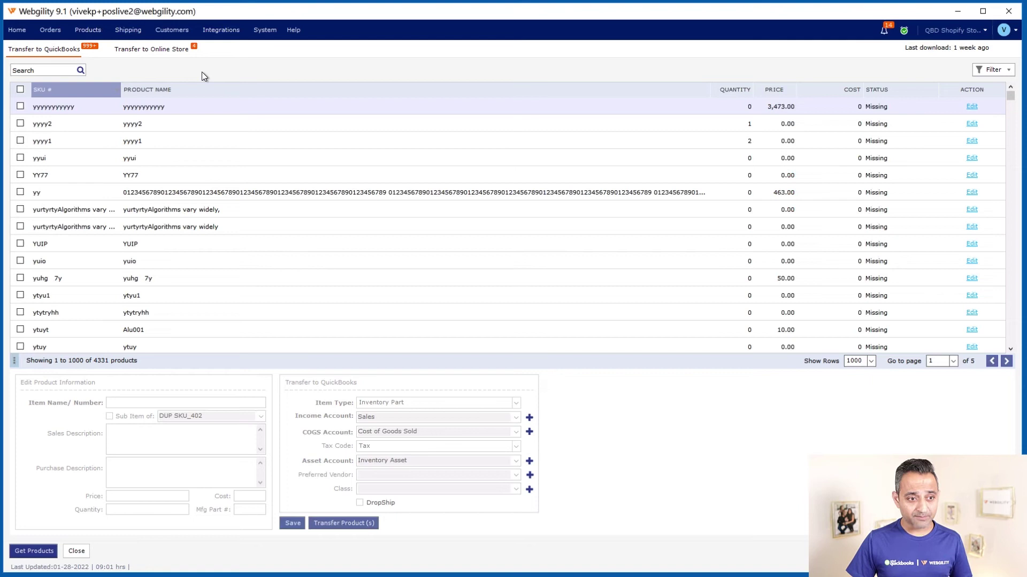
left_click(42, 70)
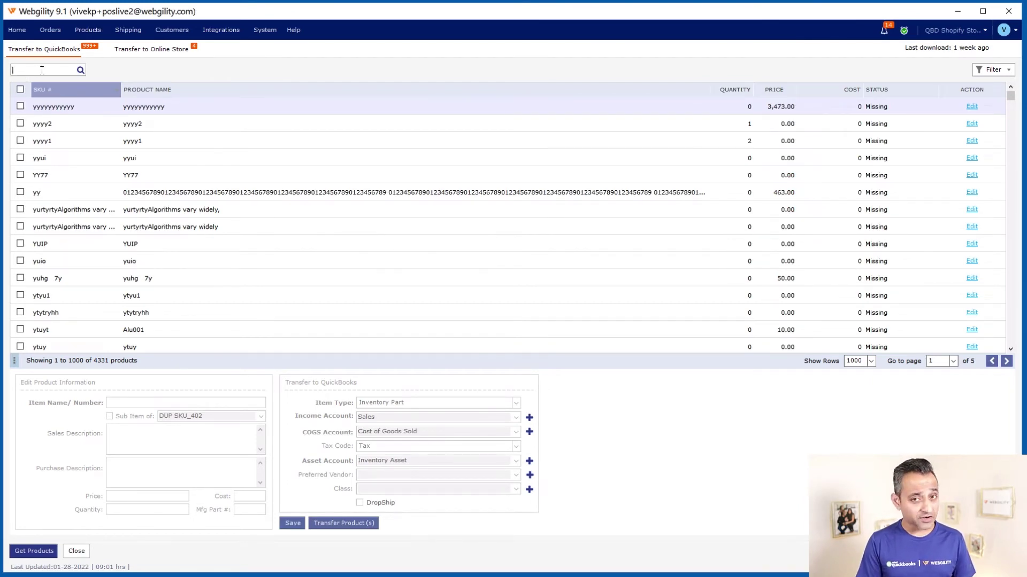
type("pume")
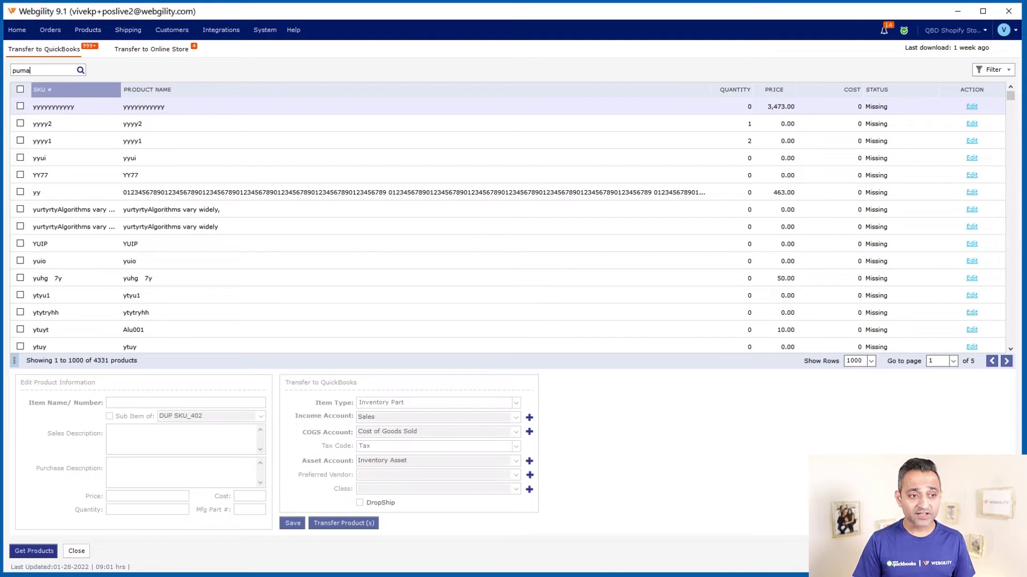
key("Return")
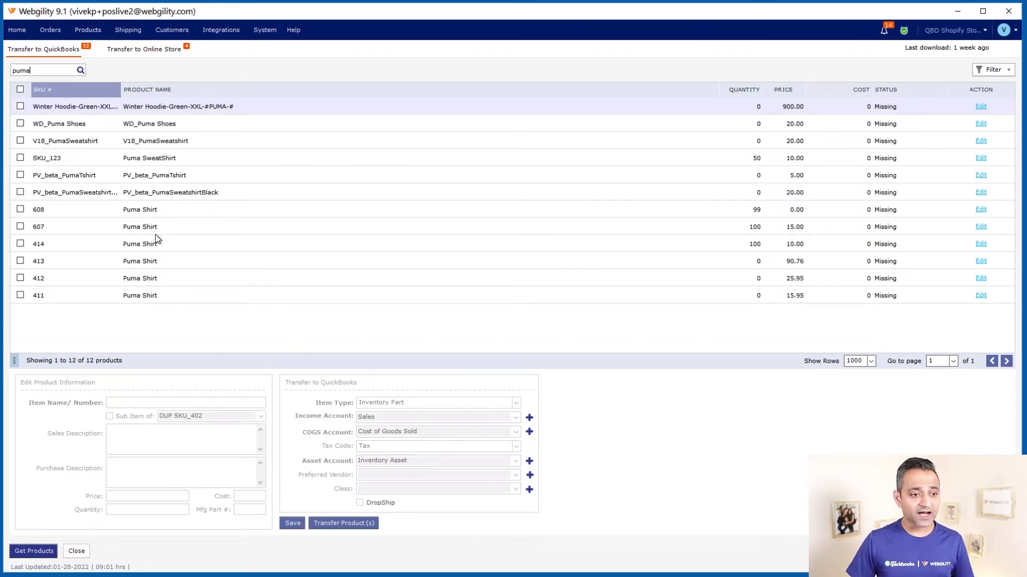
Save SKU_123 Puma SweatShirt's details and transfer it to QuickBooks.
left_click(21, 159)
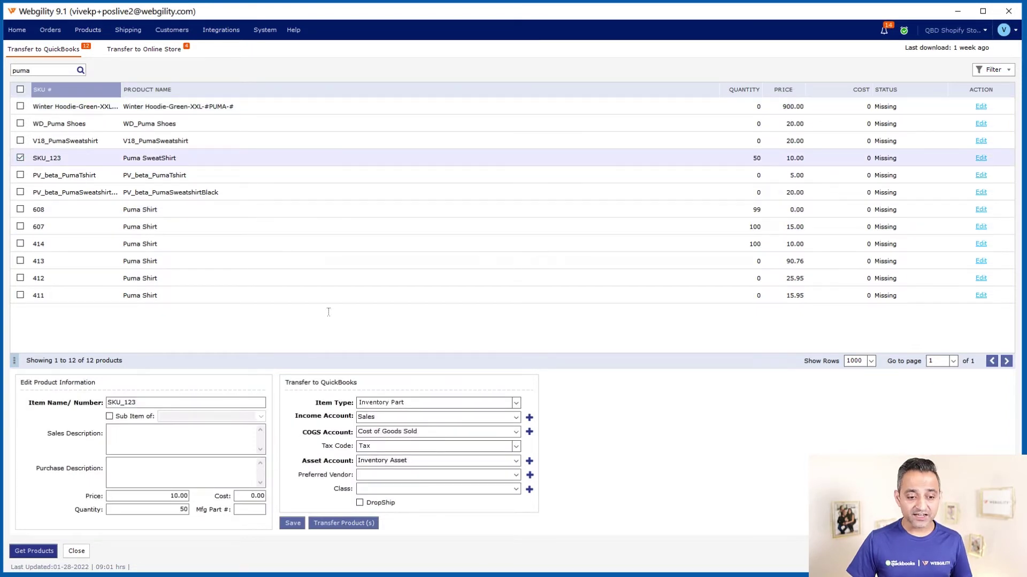
left_click(291, 523)
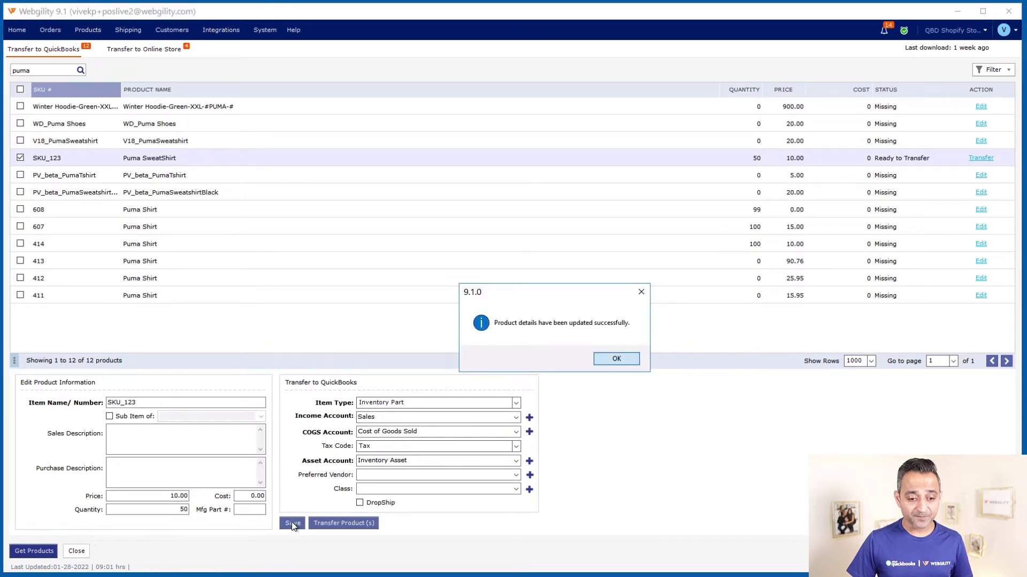
key("Return")
left_click(352, 525)
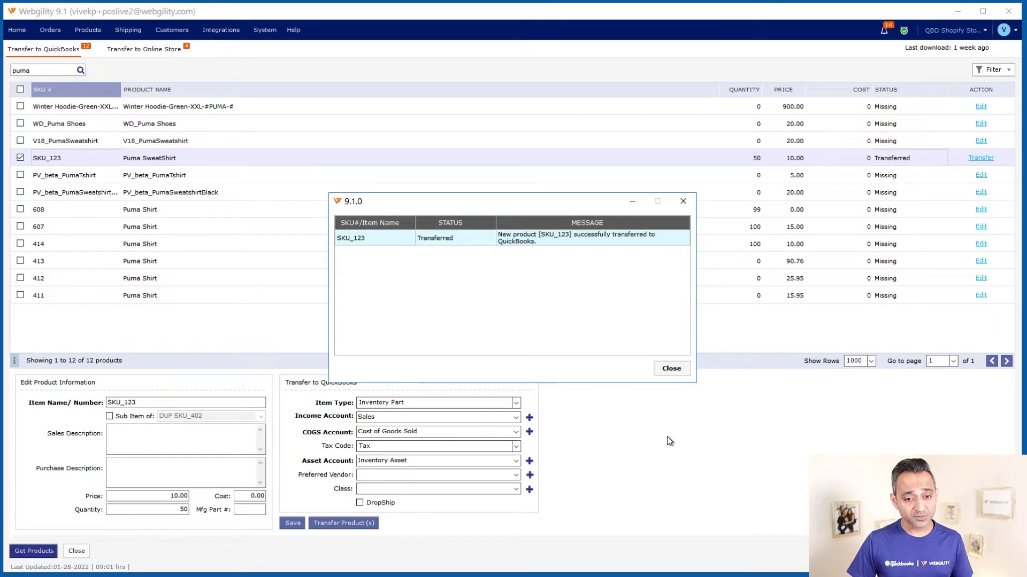
left_click(670, 370)
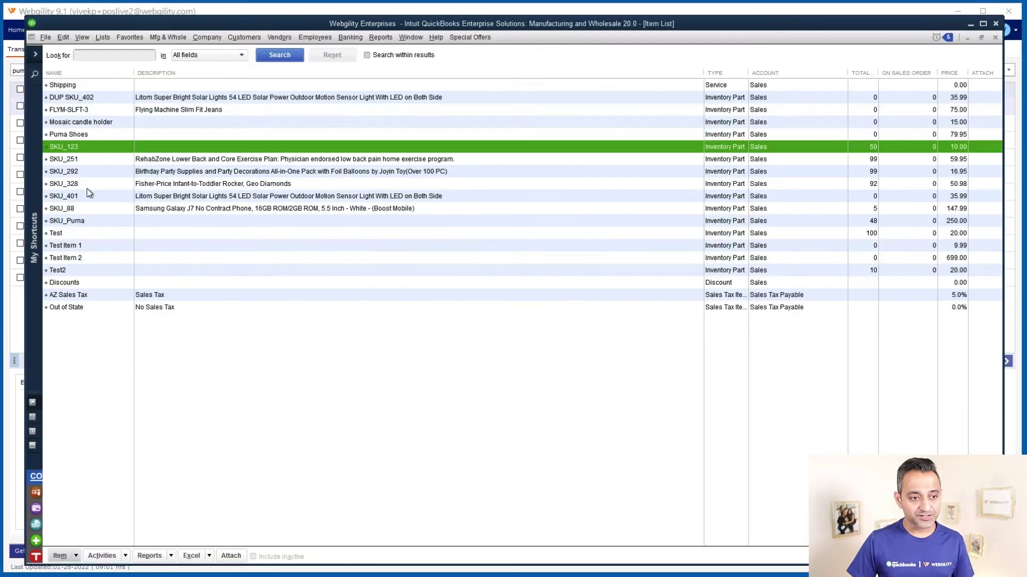
Inspect SKU_123's QuickBooks item record, showing 50 on hand at $10.00.
double_click(94, 148)
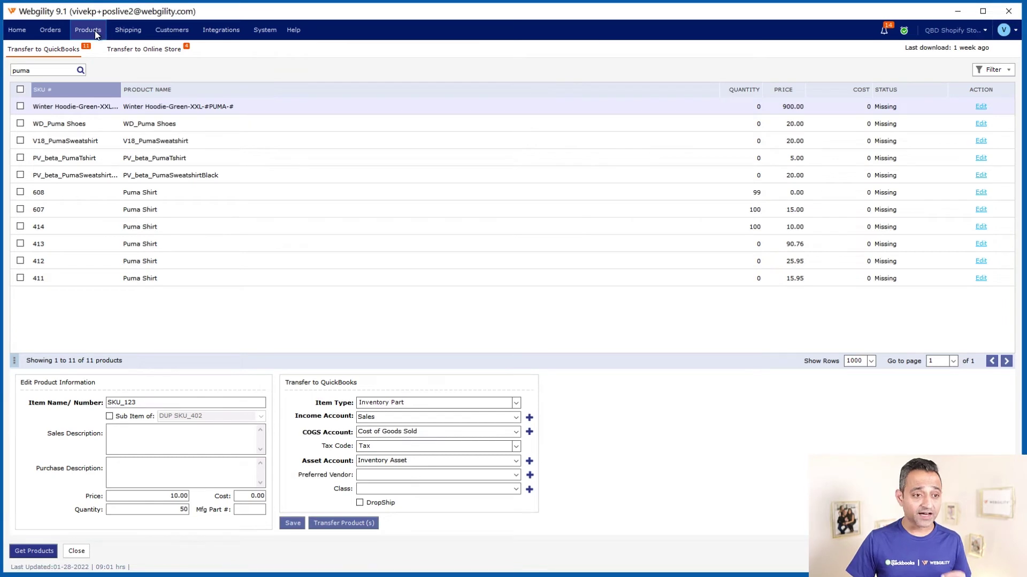
Review the six out-of-sync products in Sync Products and tick the first Test product.
left_click(94, 34)
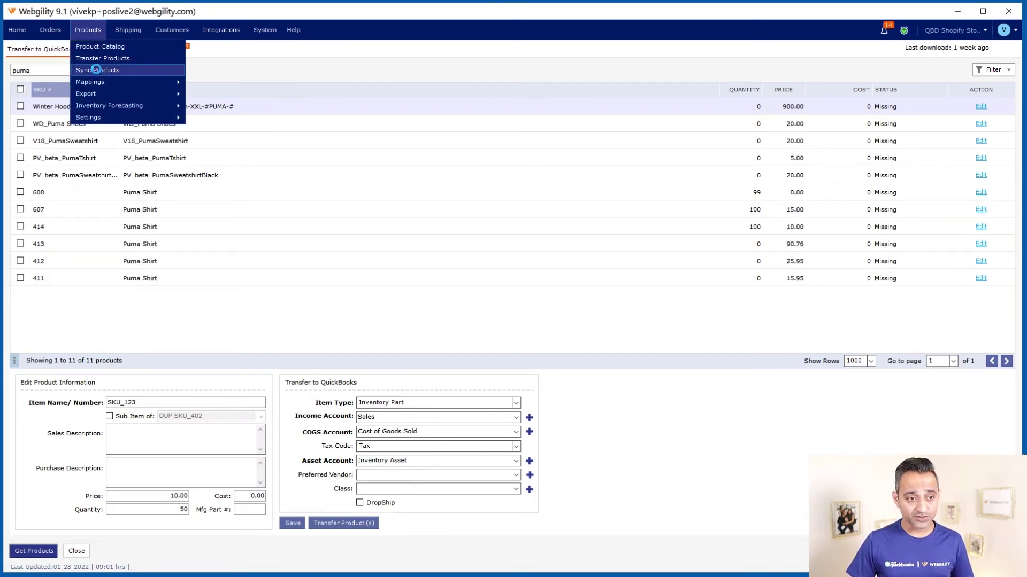
left_click(96, 70)
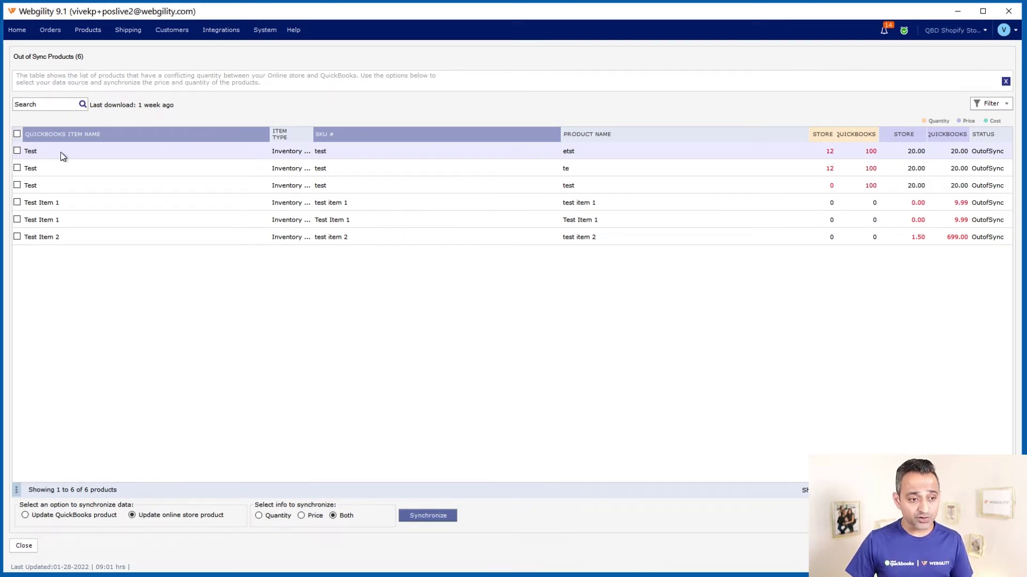
left_click(17, 151)
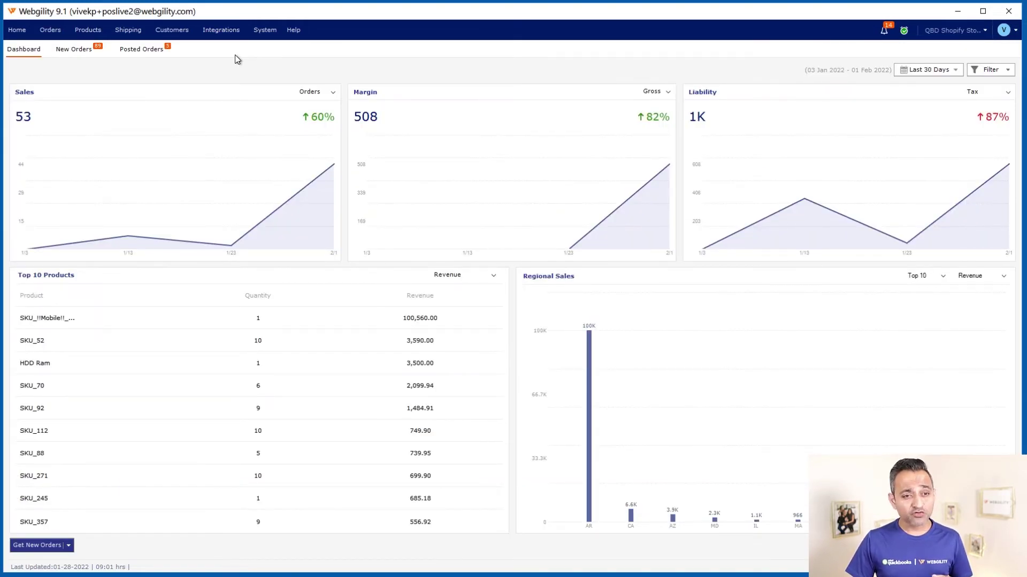
In posting settings, compare grouped and individual order posting and check the transaction types.
left_click(225, 36)
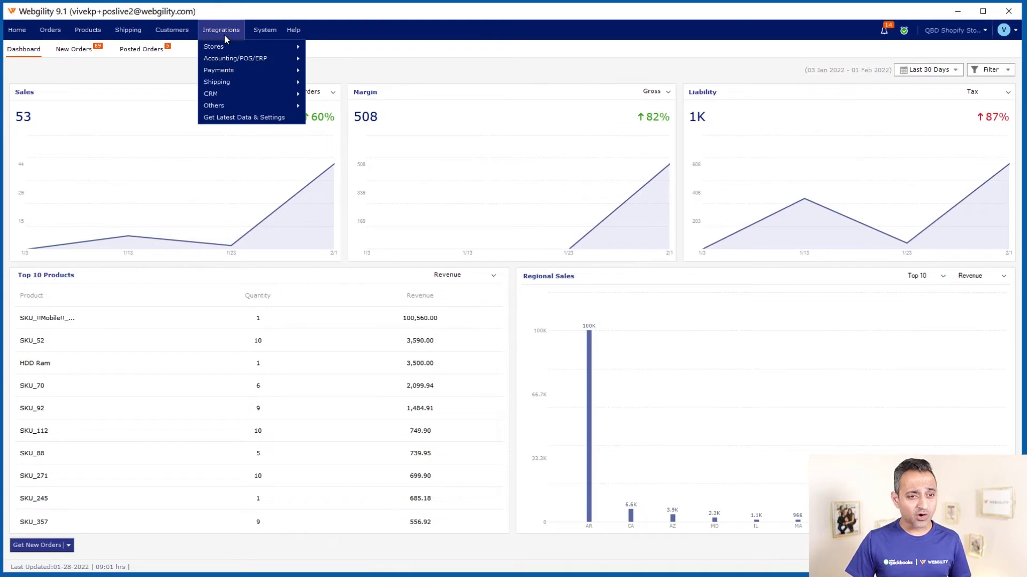
mouse_move(235, 59)
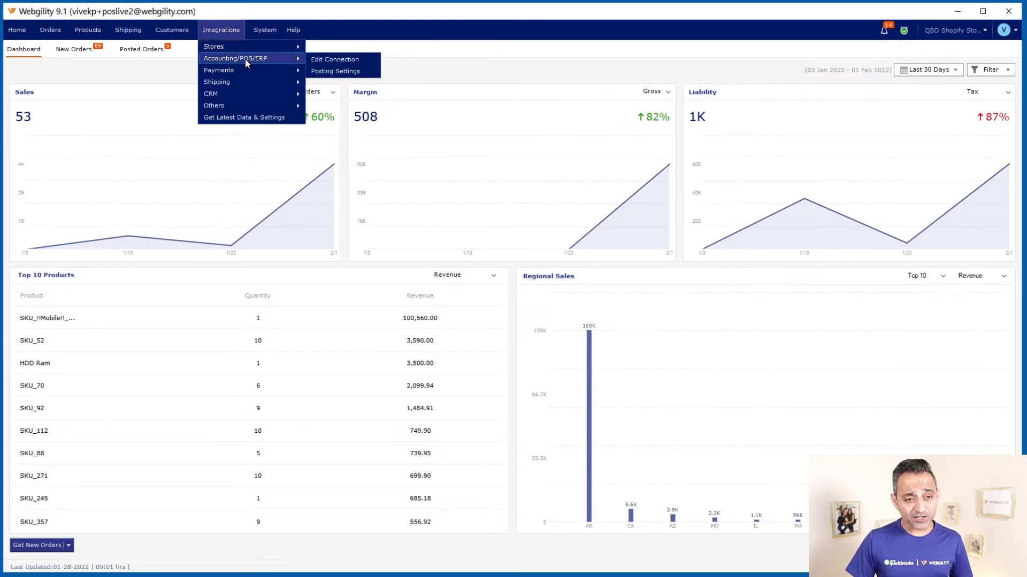
left_click(335, 71)
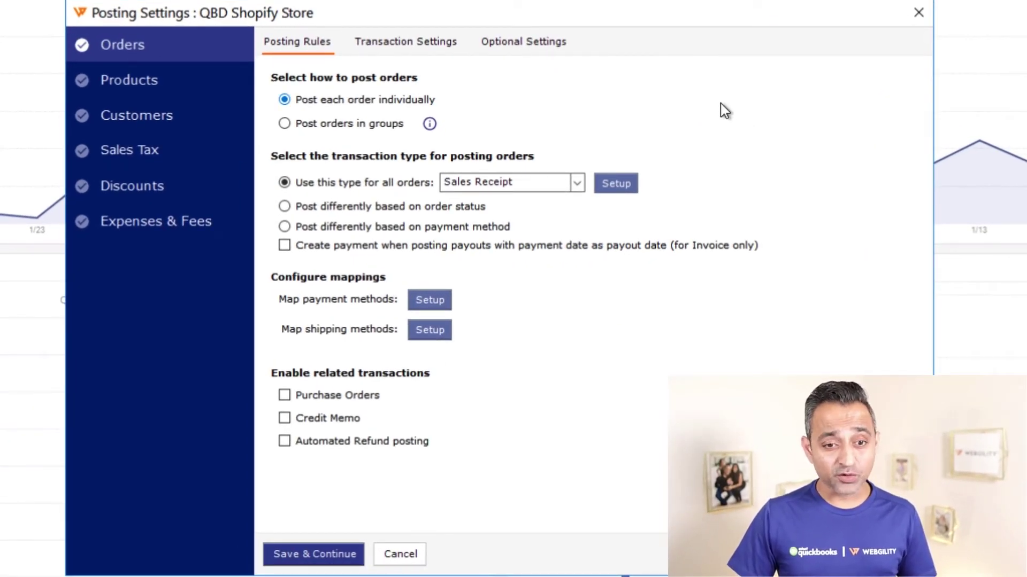
left_click(378, 120)
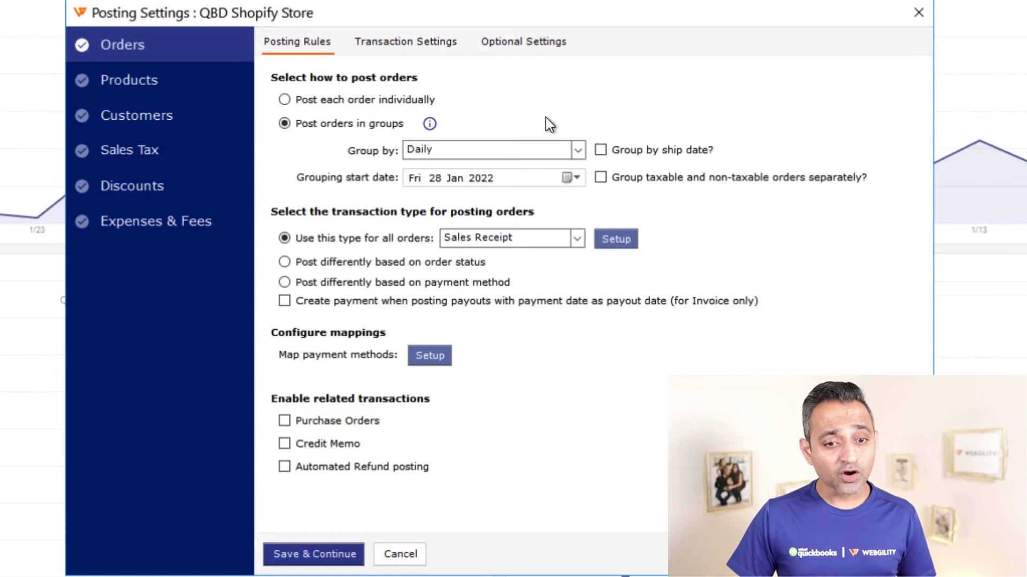
left_click(380, 106)
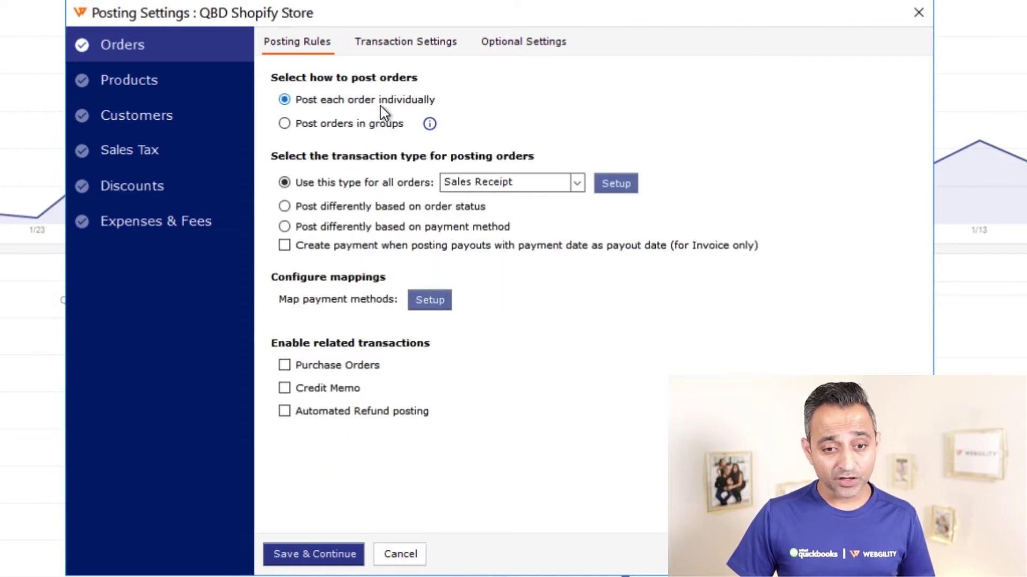
left_click(573, 185)
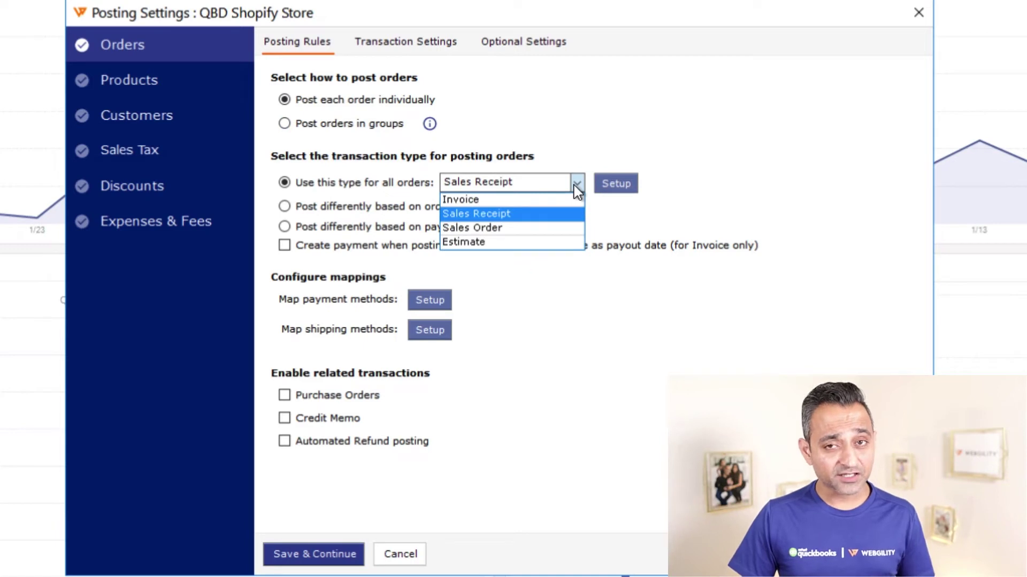
left_click(678, 144)
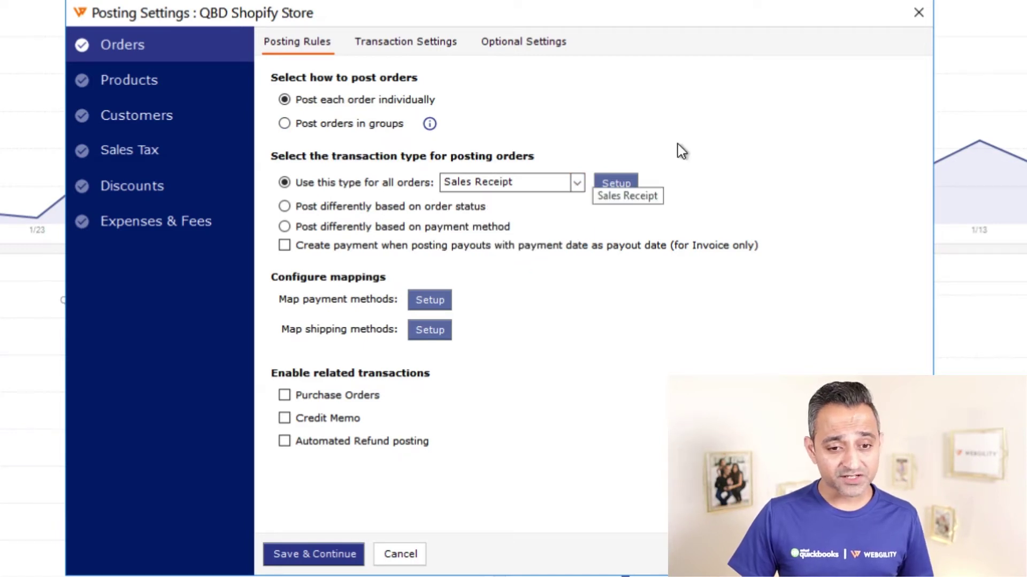
Try order-status and payment-method rules, keep one type for all orders, open Sales Receipt settings.
left_click(388, 206)
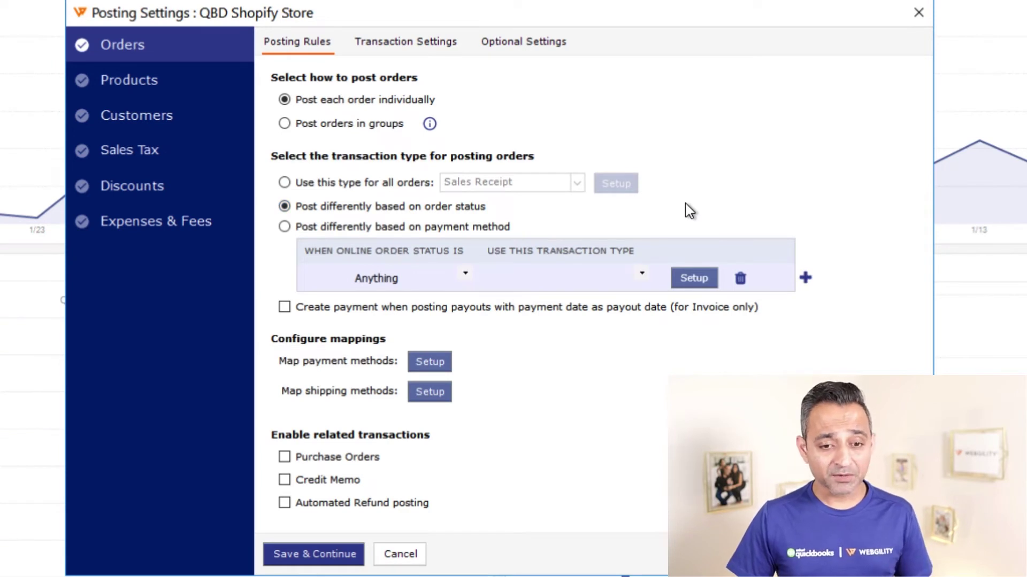
left_click(490, 230)
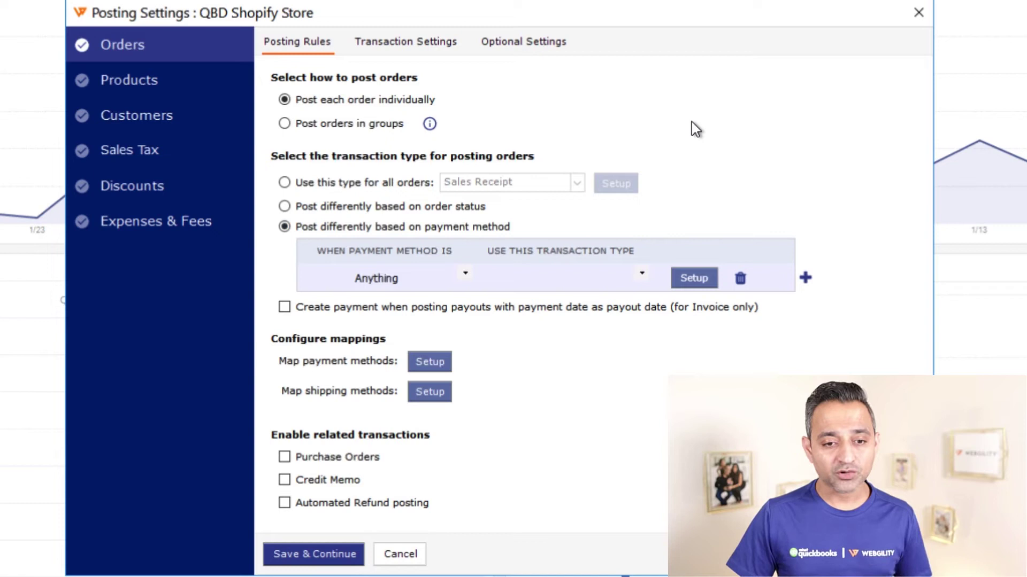
left_click(284, 182)
left_click(615, 184)
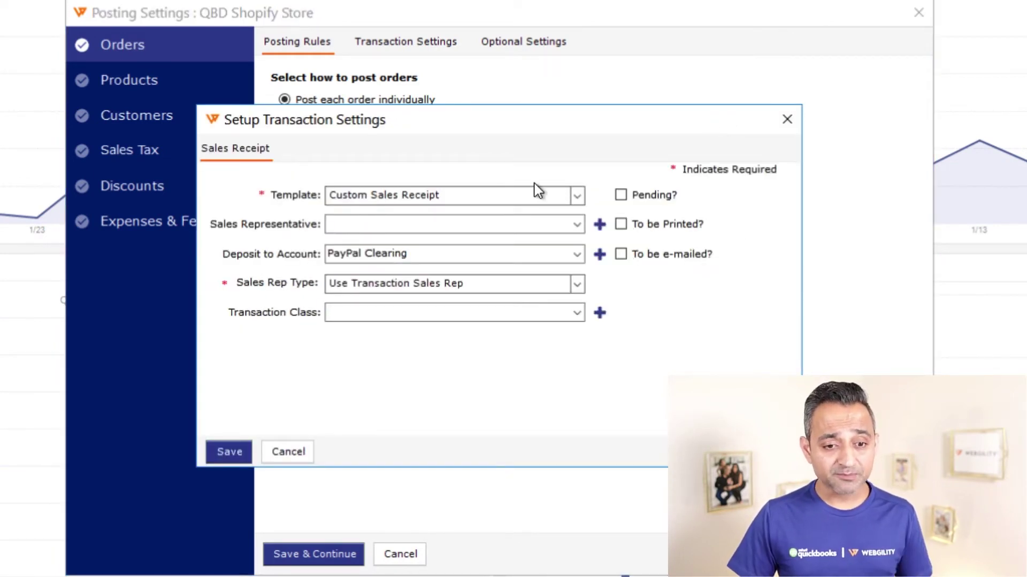
Cancel the Sales Receipt transaction settings dialog without saving.
left_click(572, 320)
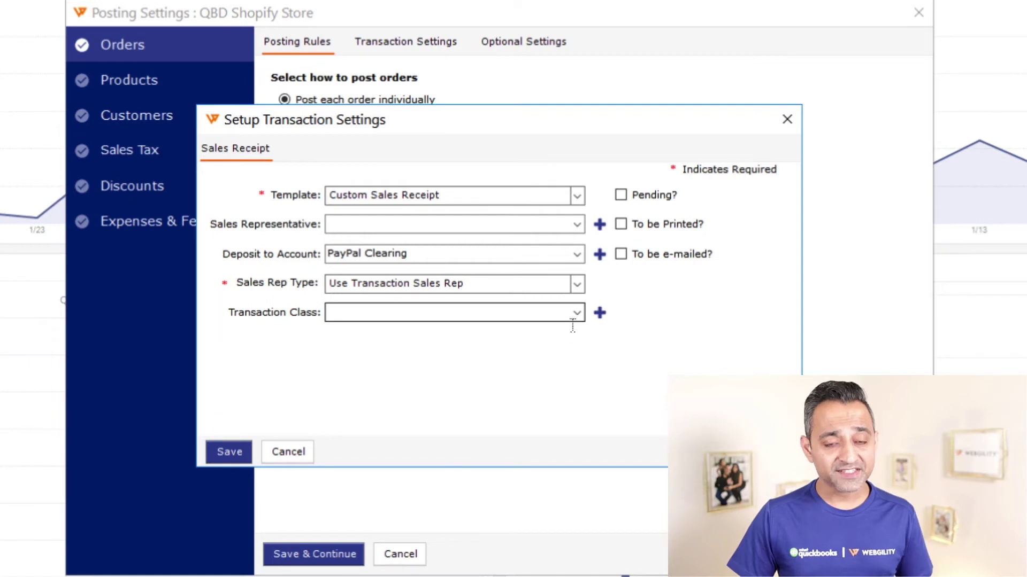
left_click(302, 456)
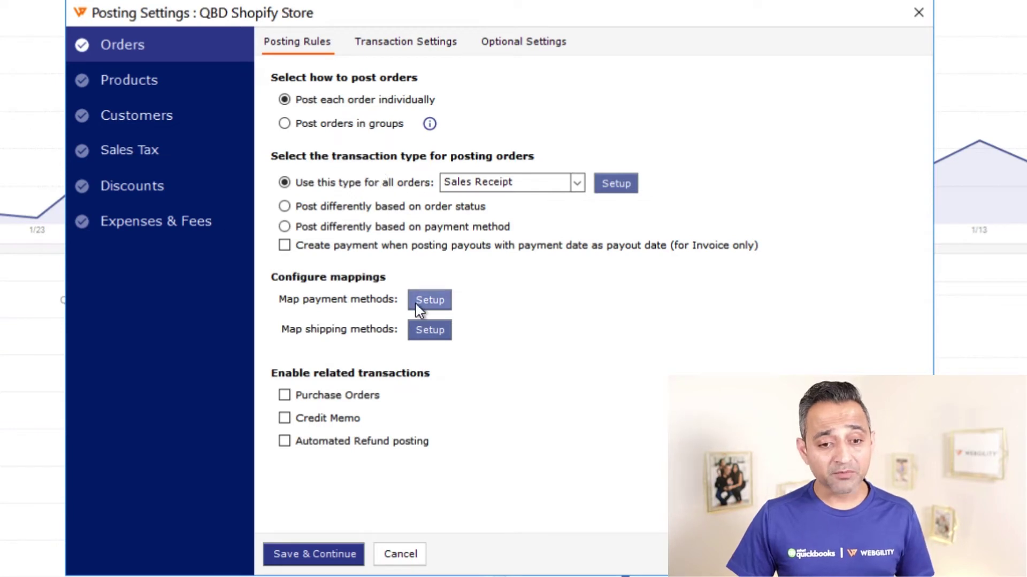
Enable Purchase Orders and Credit Memo as related transactions, then show product matching settings.
left_click(377, 396)
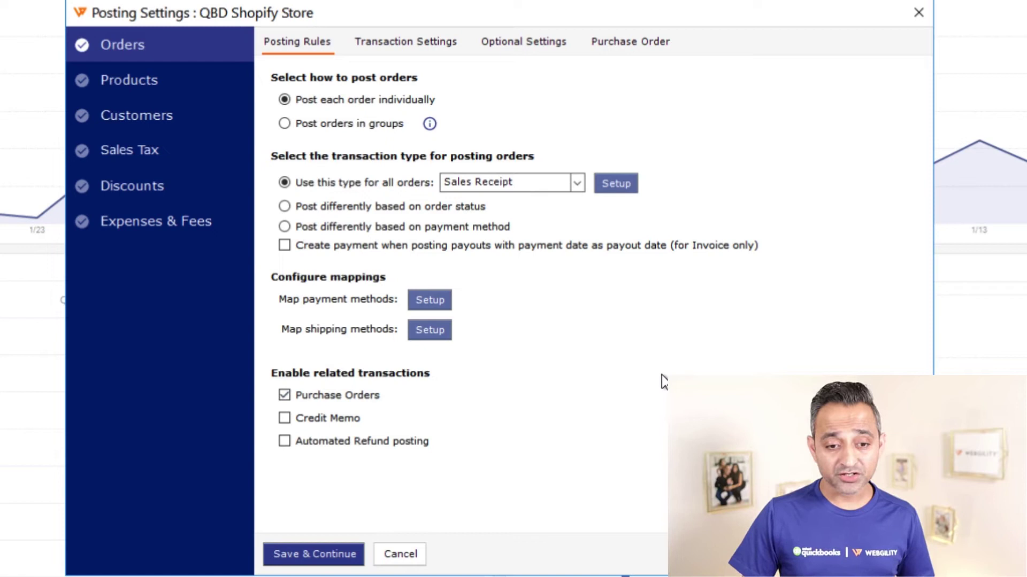
left_click(344, 418)
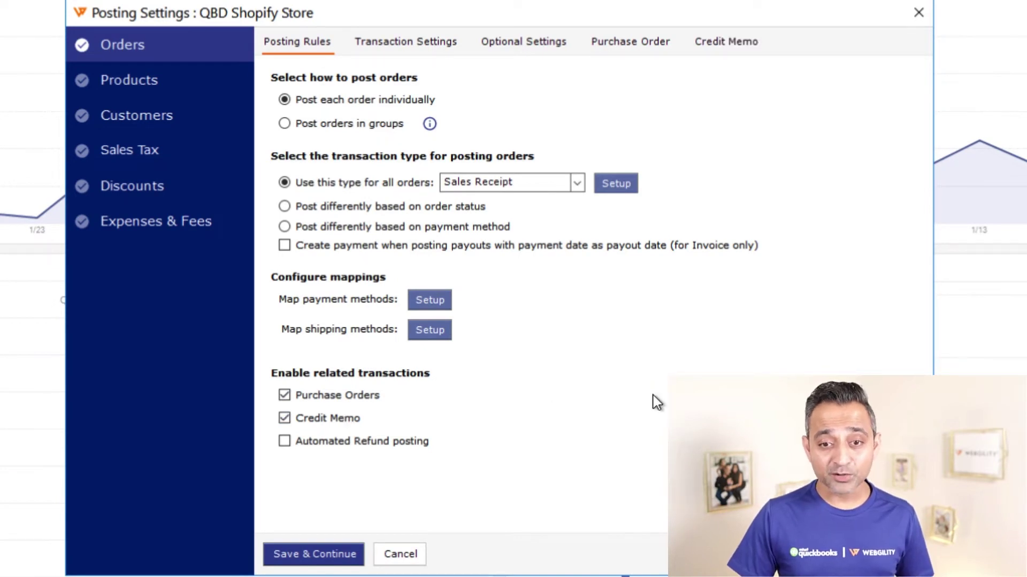
left_click(193, 81)
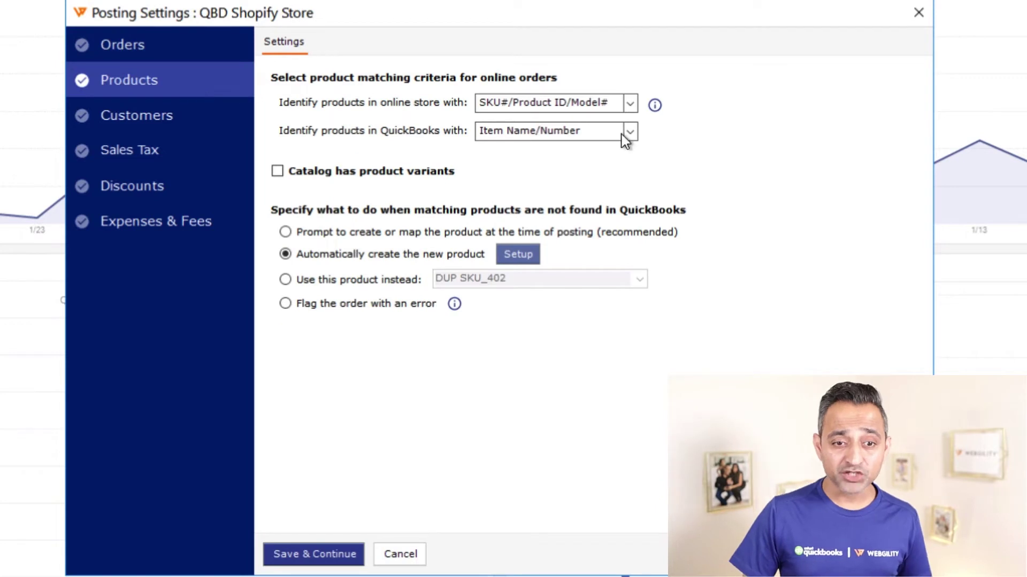
Review customer matching, sales tax and per-state tax locations, then the DISCOUNTS item settings.
left_click(161, 118)
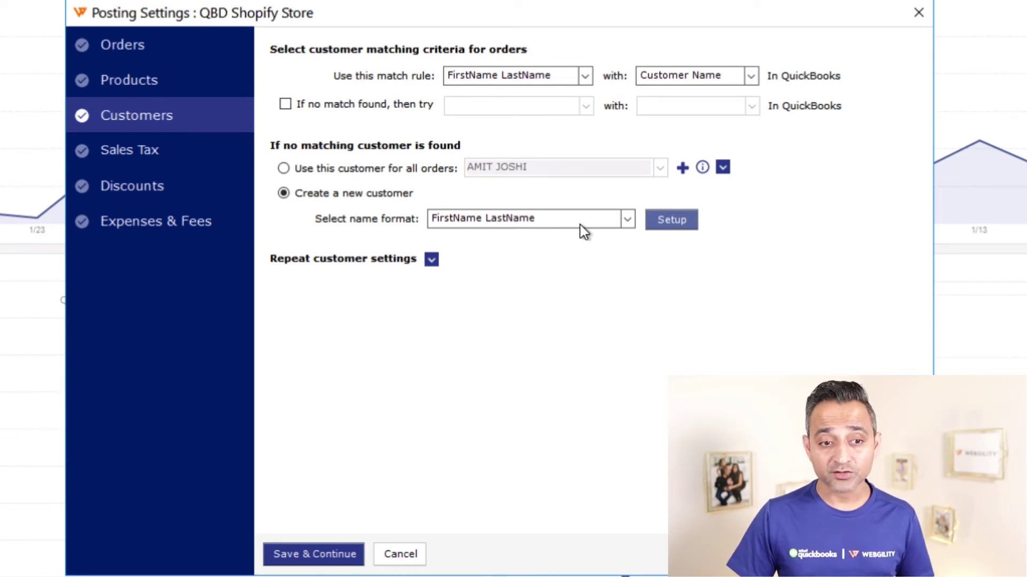
left_click(255, 153)
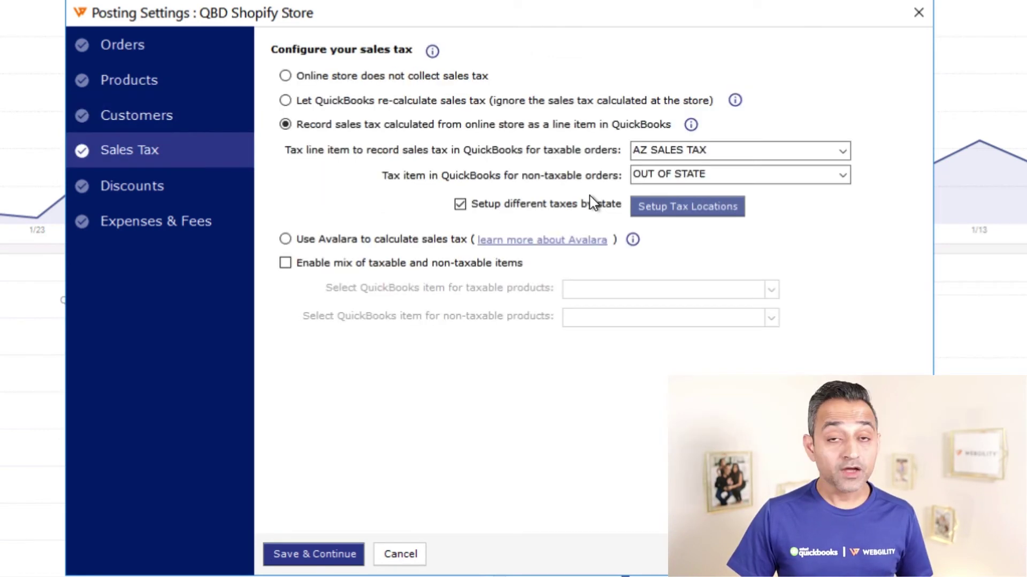
left_click(679, 211)
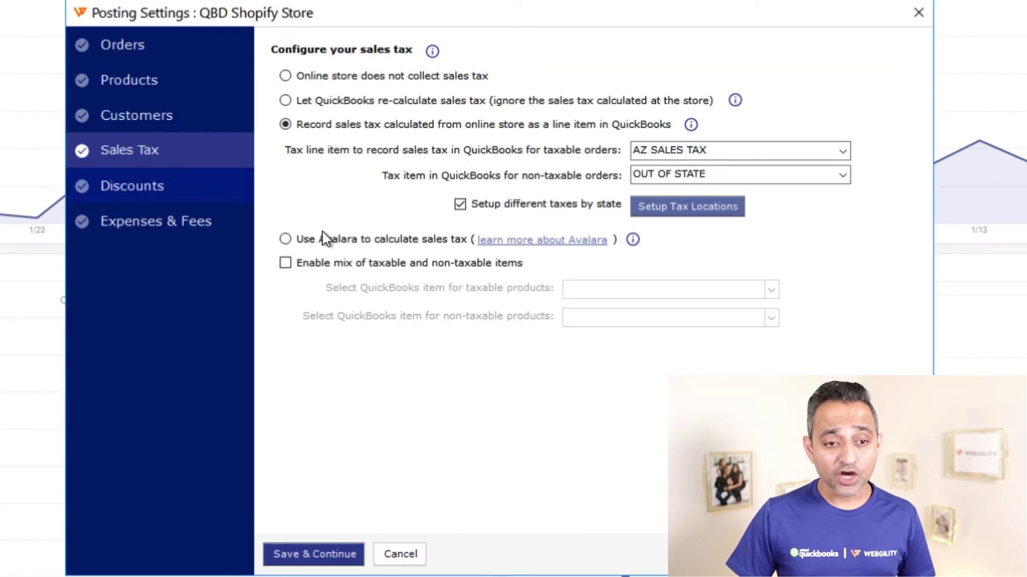
left_click(175, 184)
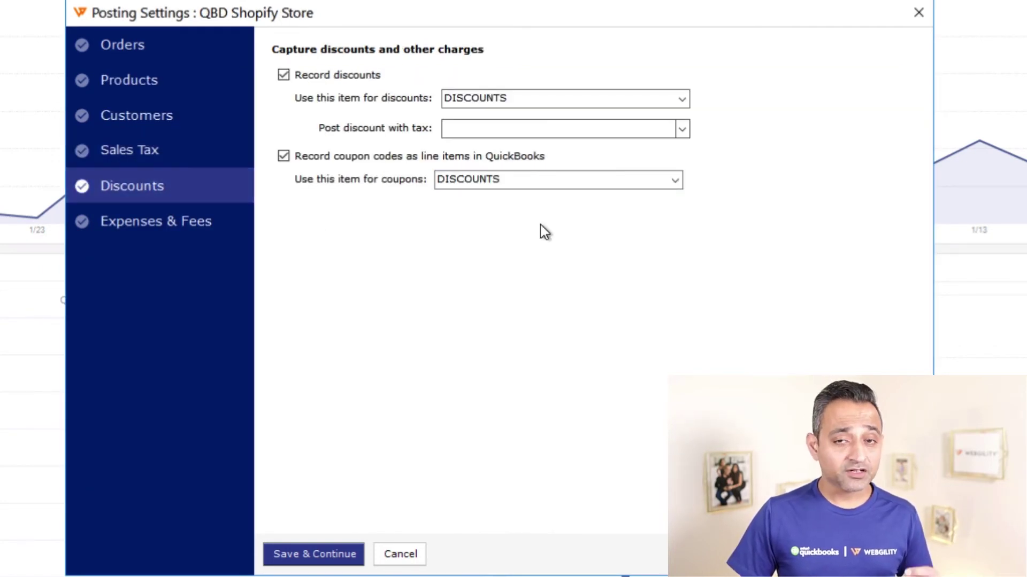
Review expenses and fees and the shipping cost options, then cancel posting settings.
left_click(157, 237)
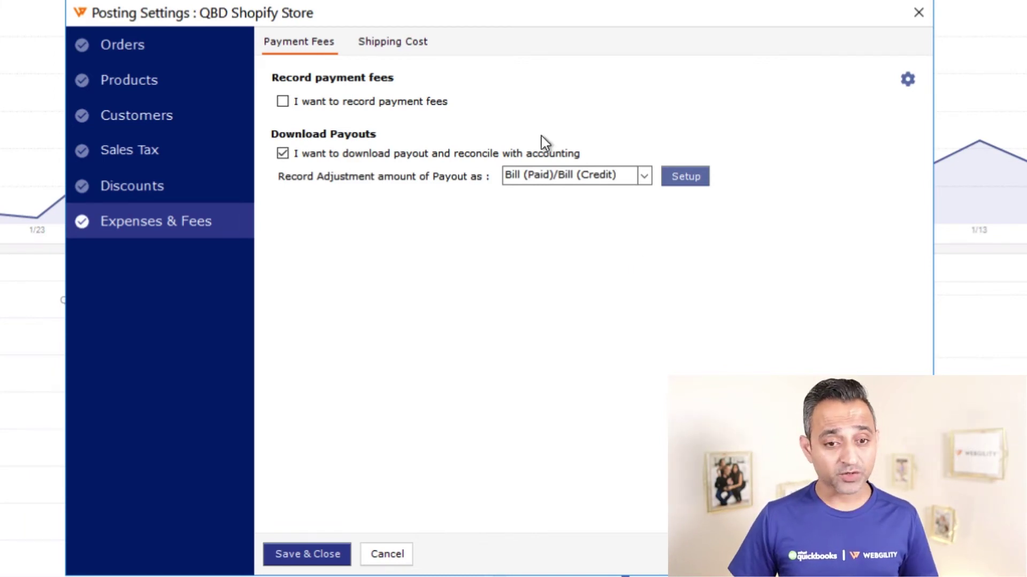
left_click(417, 44)
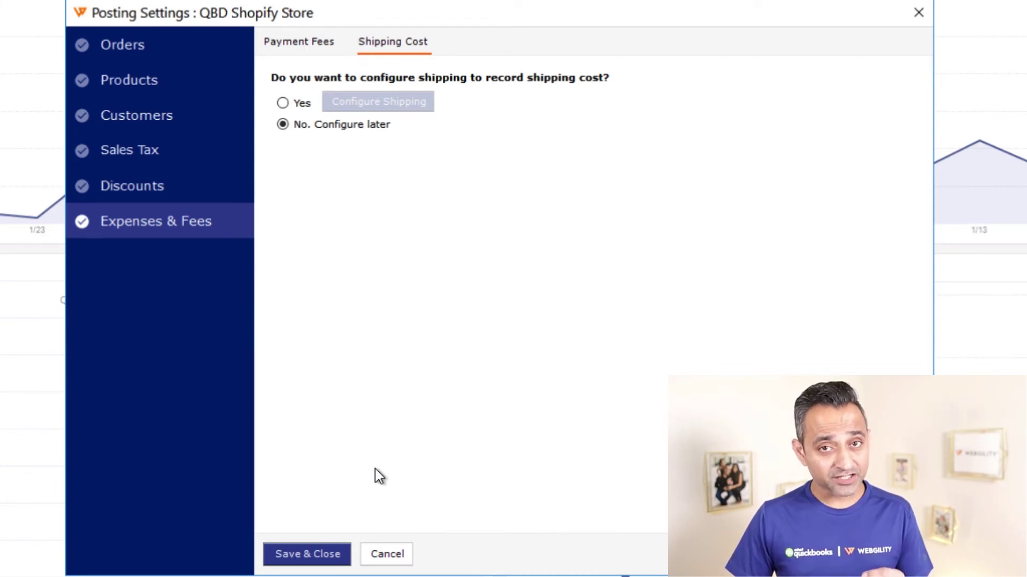
left_click(384, 562)
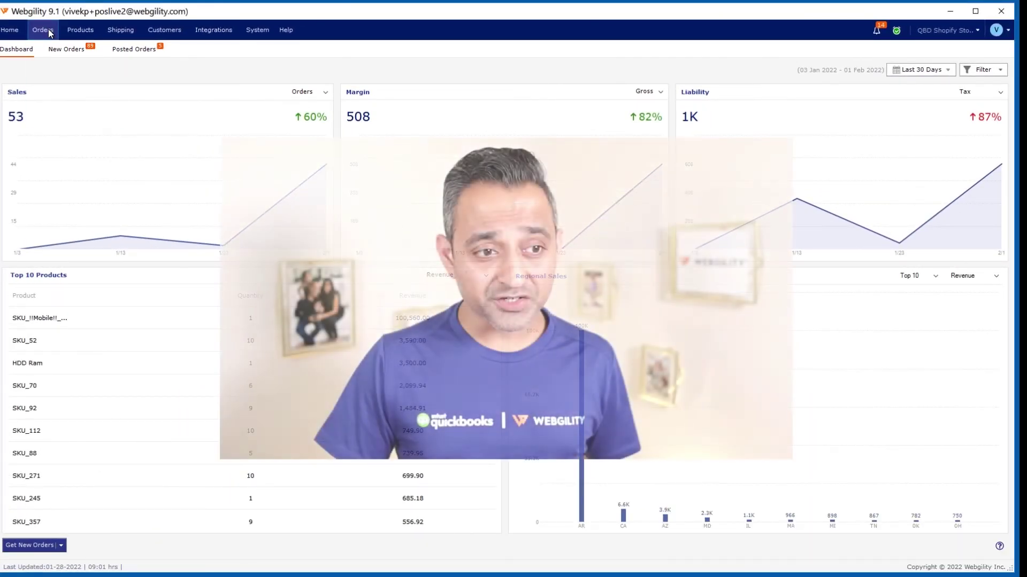
left_click(49, 33)
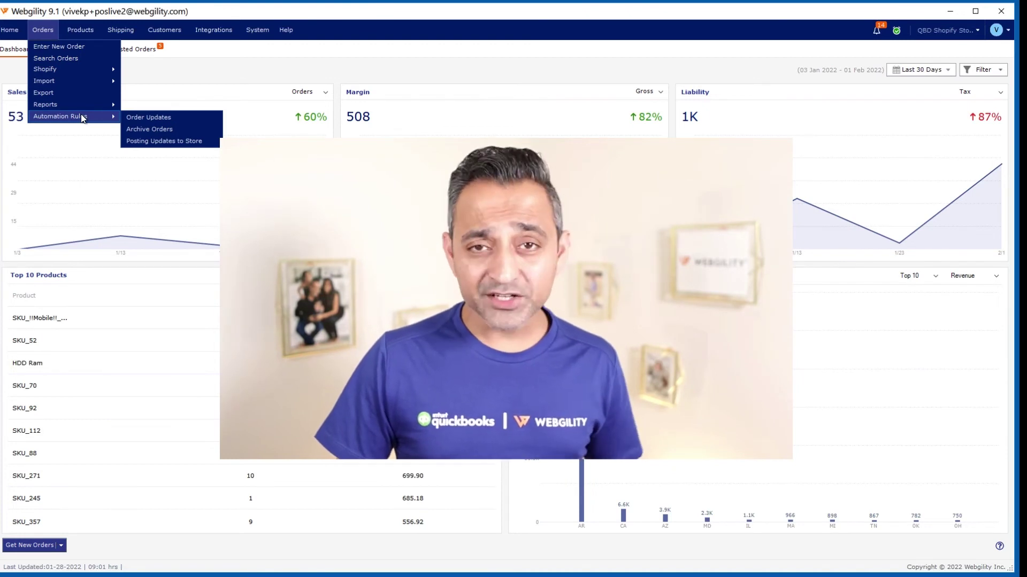
mouse_move(60, 116)
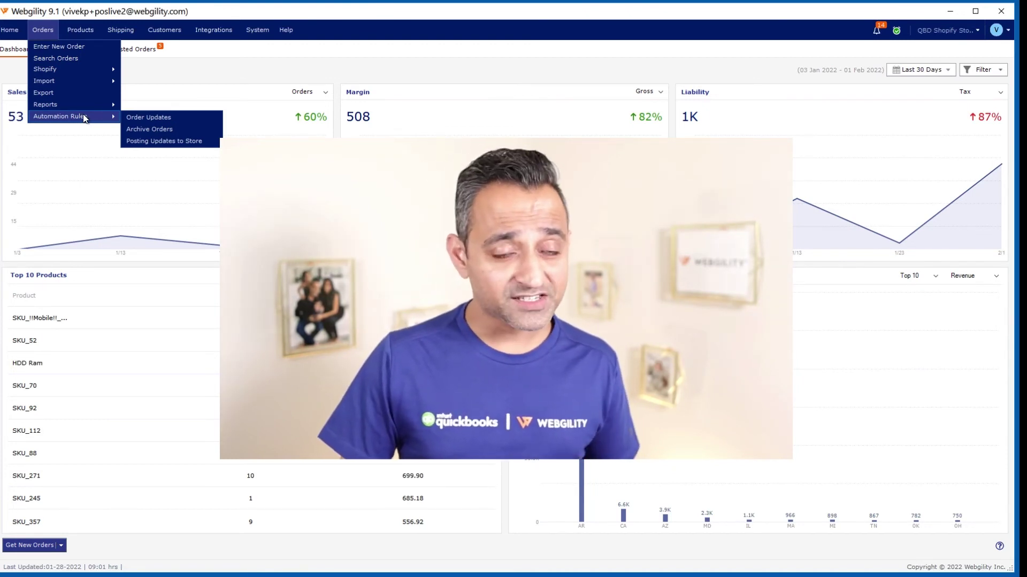
left_click(71, 34)
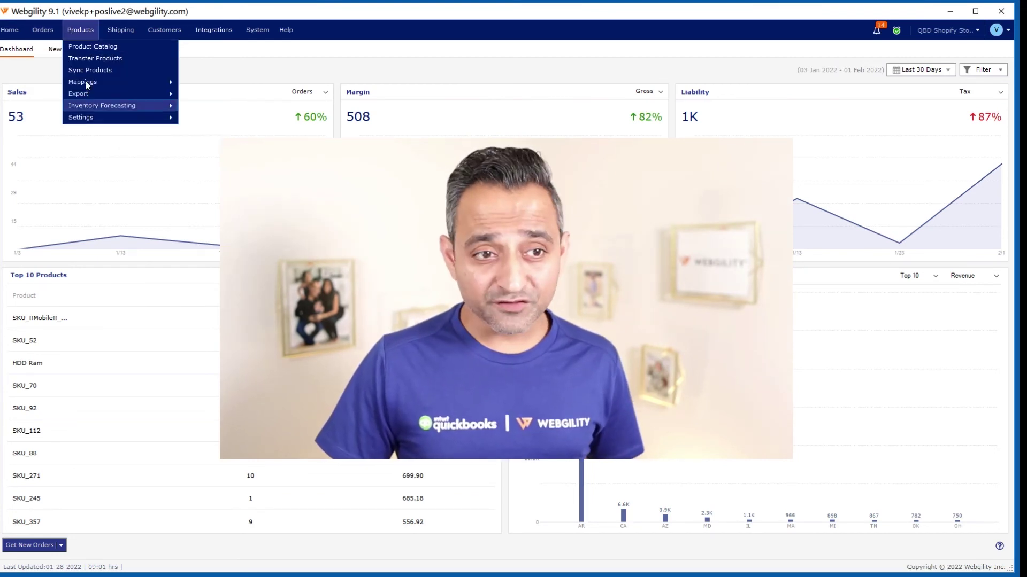
left_click(116, 28)
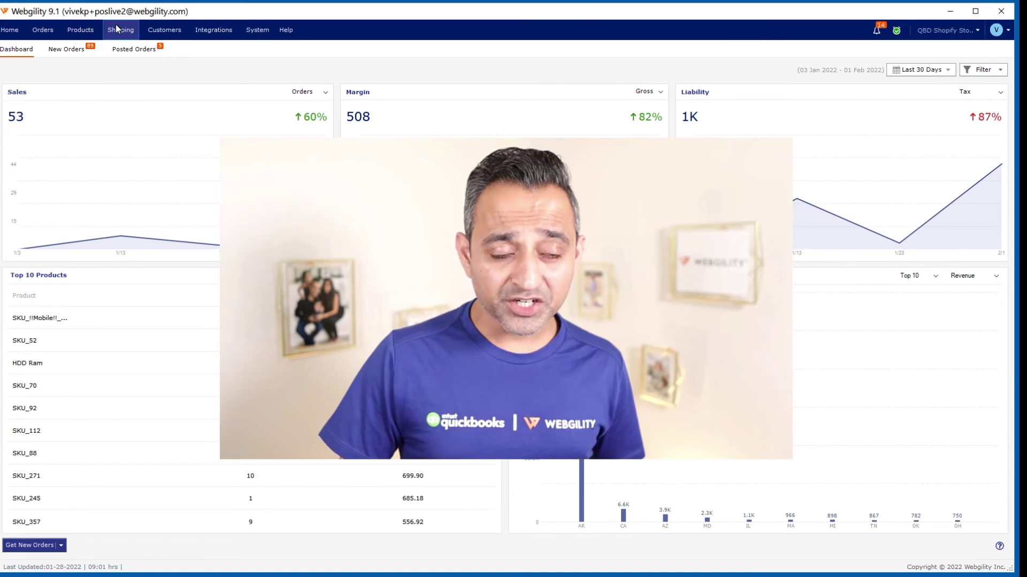
left_click(116, 30)
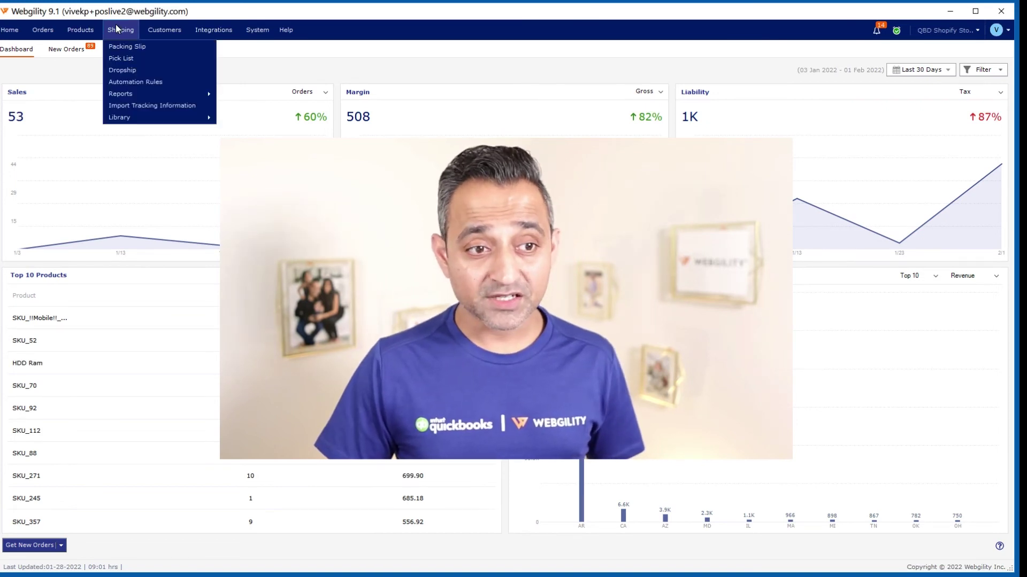
left_click(125, 73)
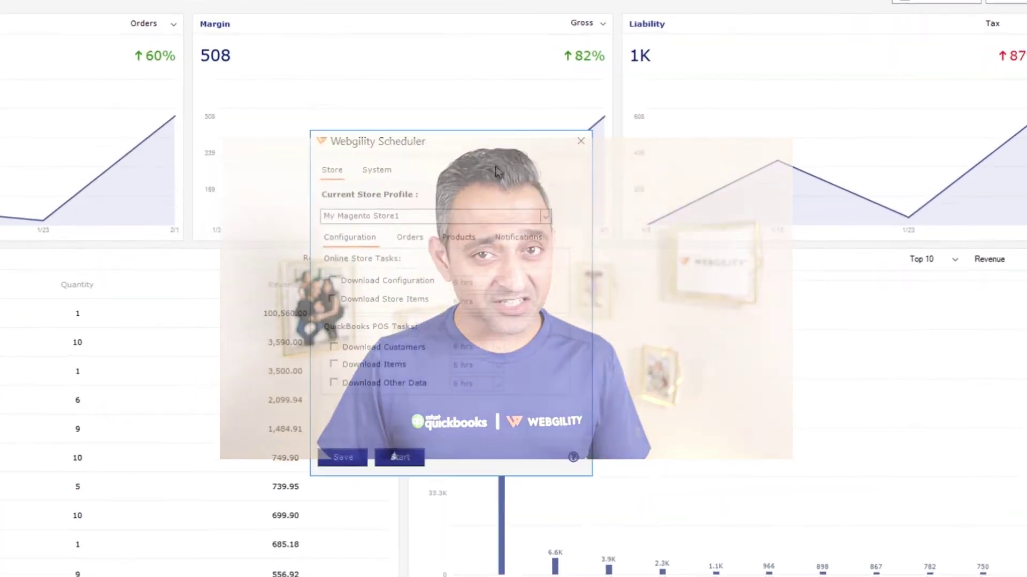
left_click(236, 203)
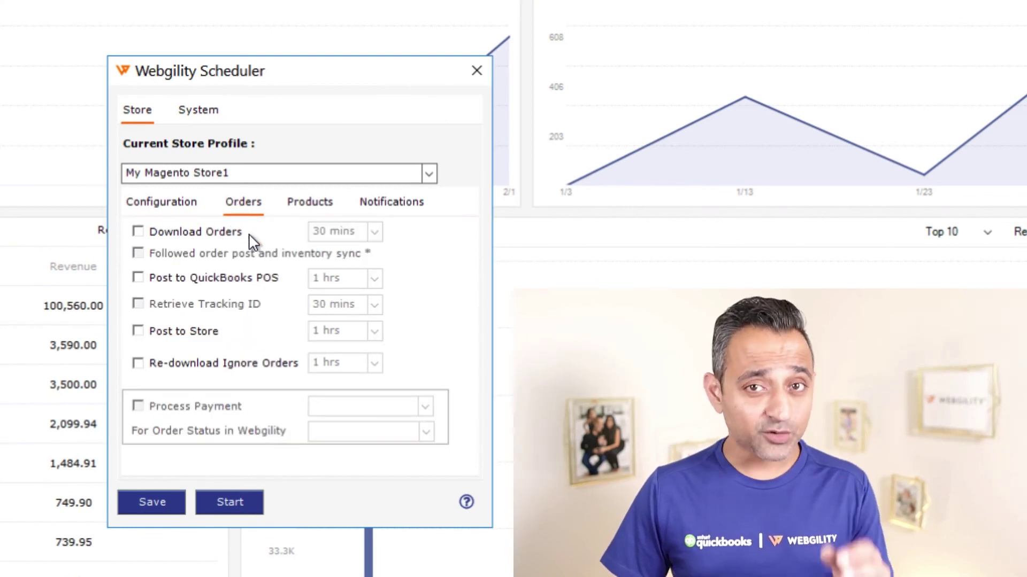
left_click(311, 211)
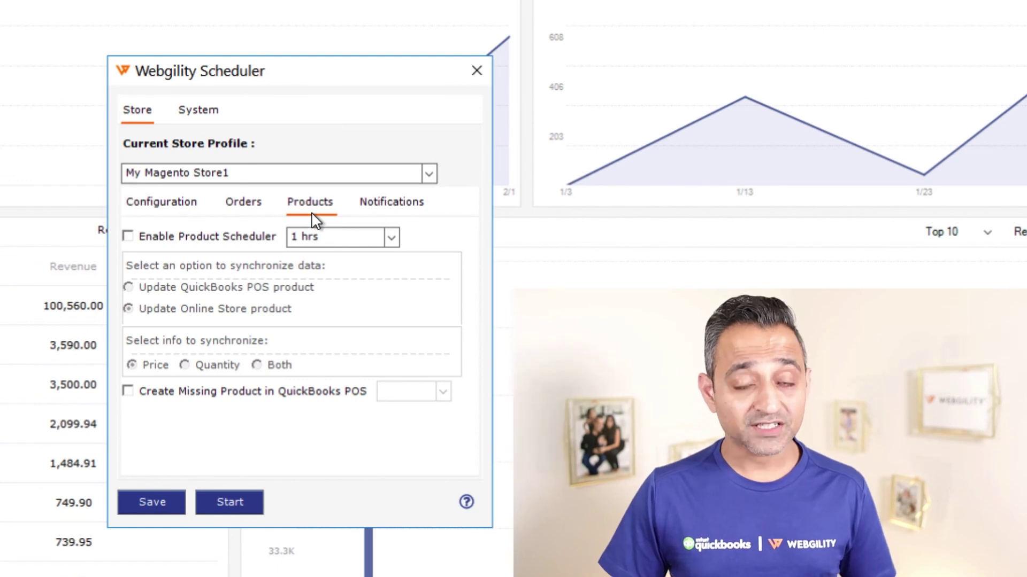